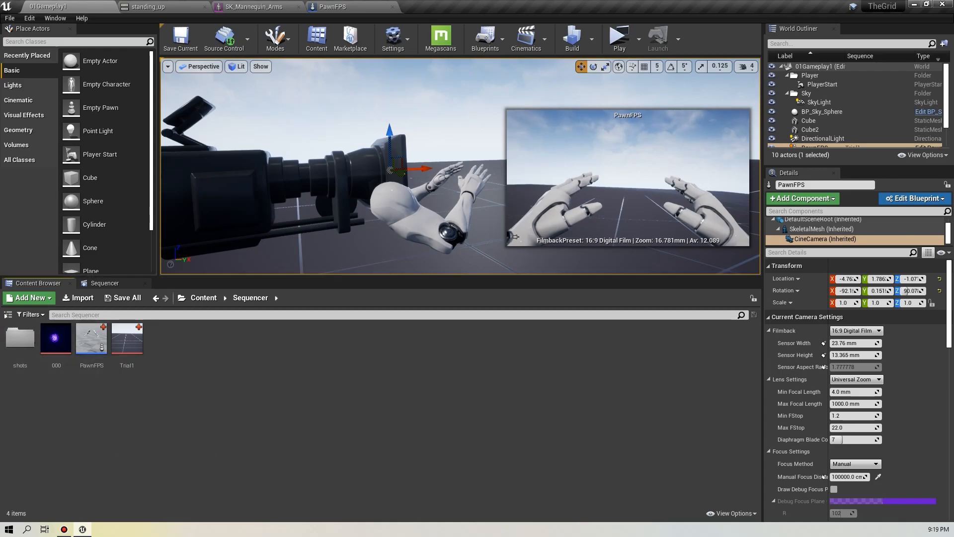
{"action": "left_click", "coordinate": [526, 40]}
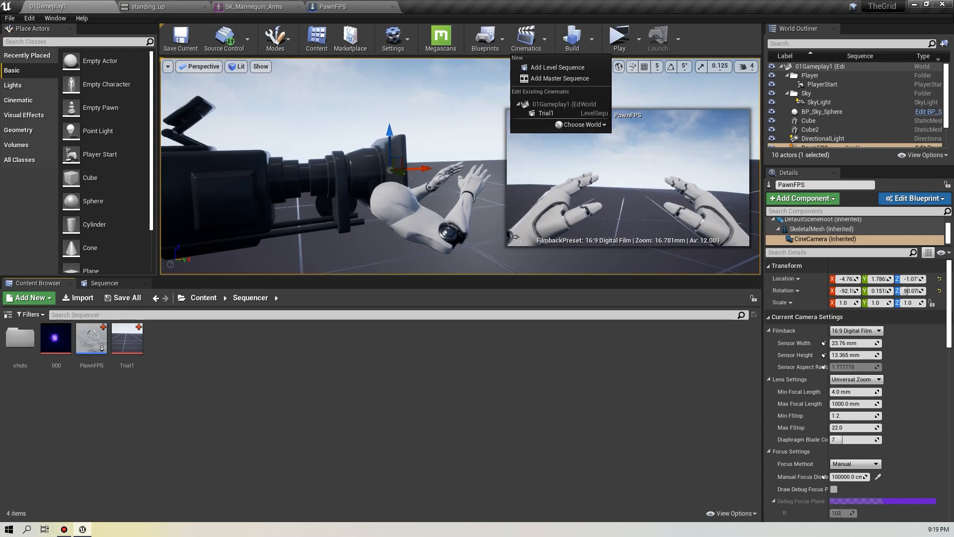
{"action": "key", "text": "Escape"}
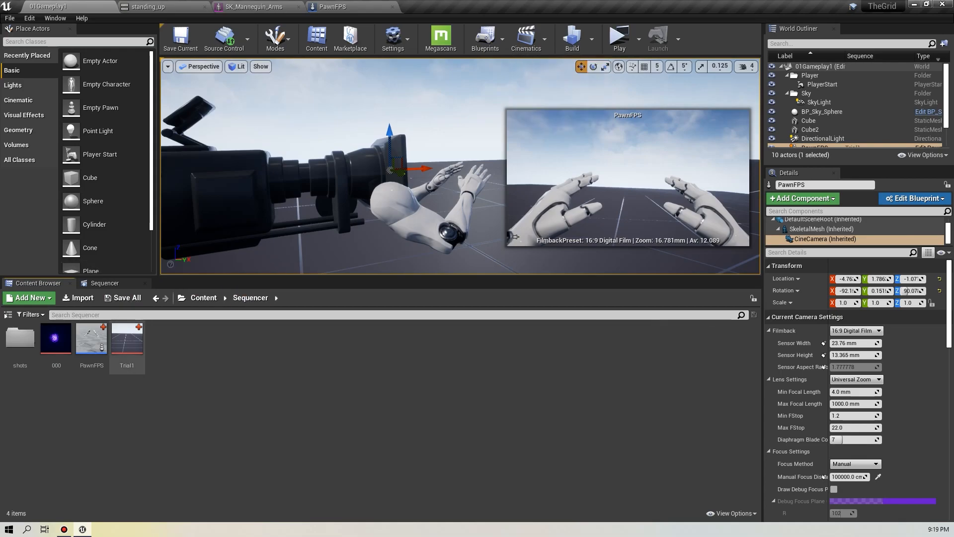
{"action": "right_click", "coordinate": [142, 397]}
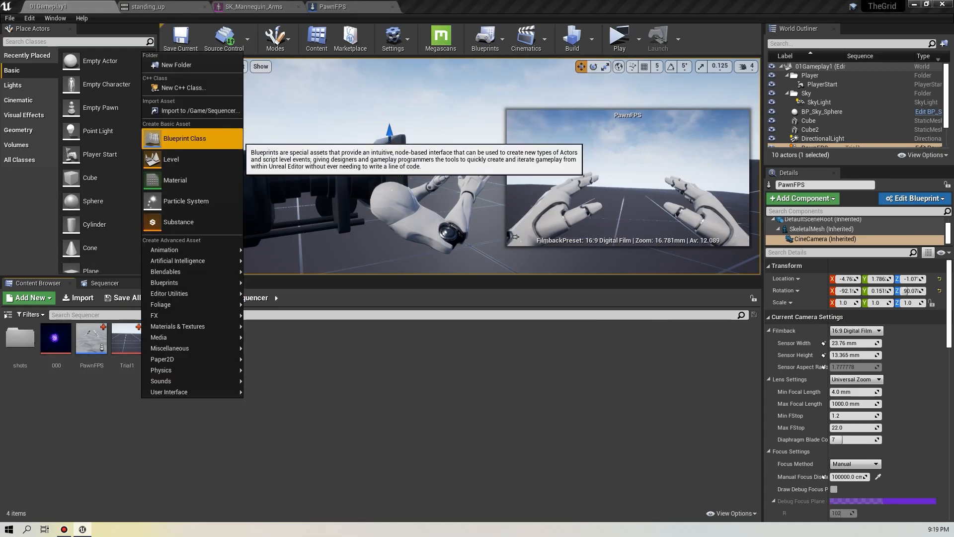
{"action": "left_click", "coordinate": [185, 141]}
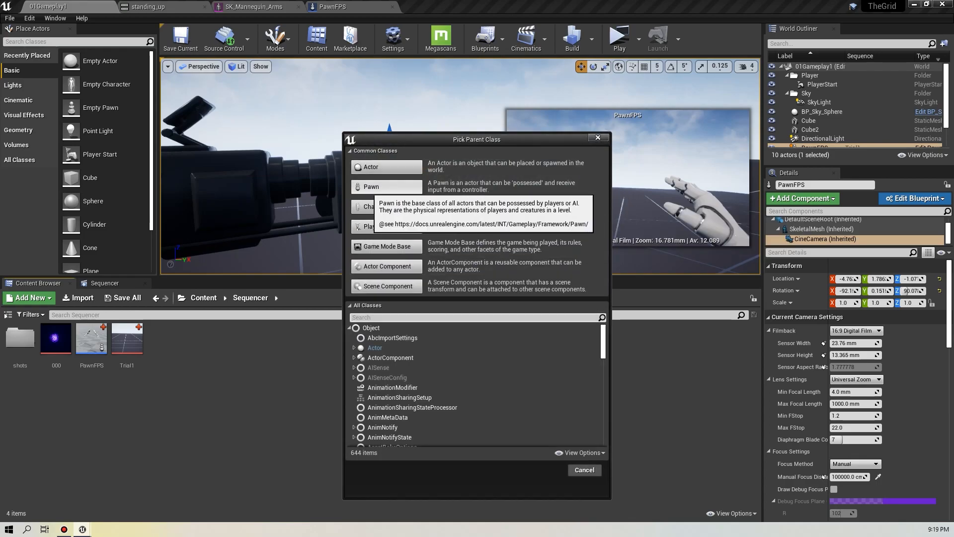
{"action": "key", "text": "Escape"}
Open the PawnFPS blueprint and examine the SkeletalMesh component's animation mode settings, then return to the level.
{"action": "left_click", "coordinate": [91, 339]}
{"action": "double_click", "coordinate": [91, 339]}
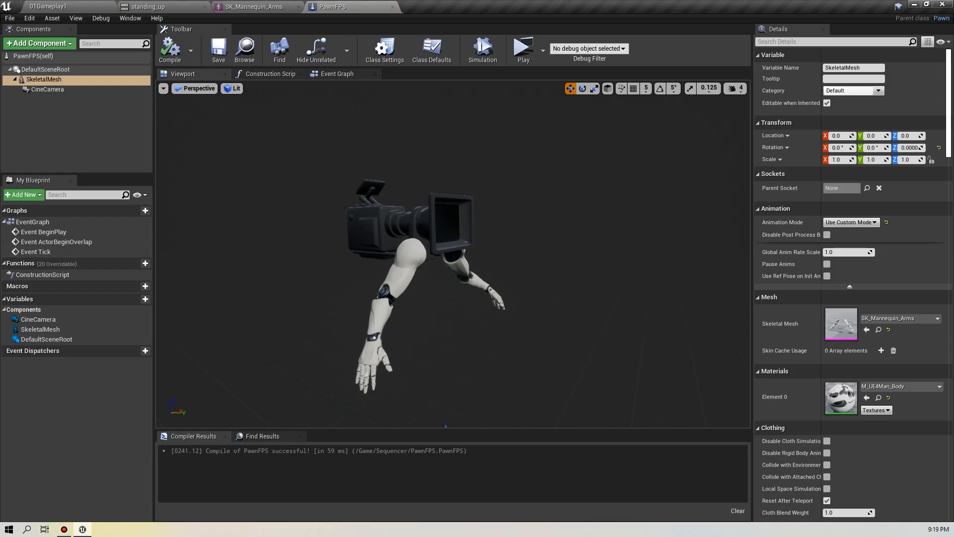
{"action": "left_click", "coordinate": [44, 79]}
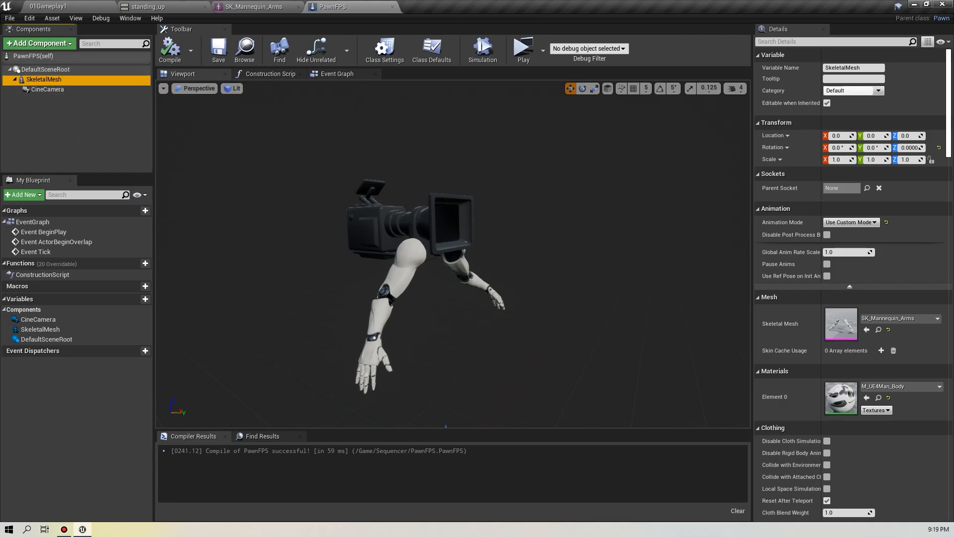
{"action": "left_click", "coordinate": [39, 43]}
{"action": "left_click", "coordinate": [47, 44]}
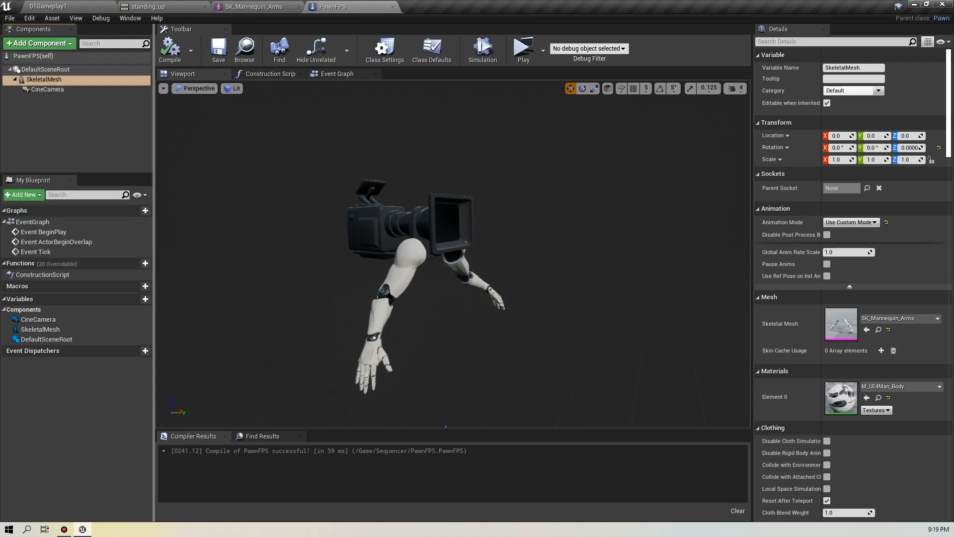
{"action": "left_click", "coordinate": [59, 79]}
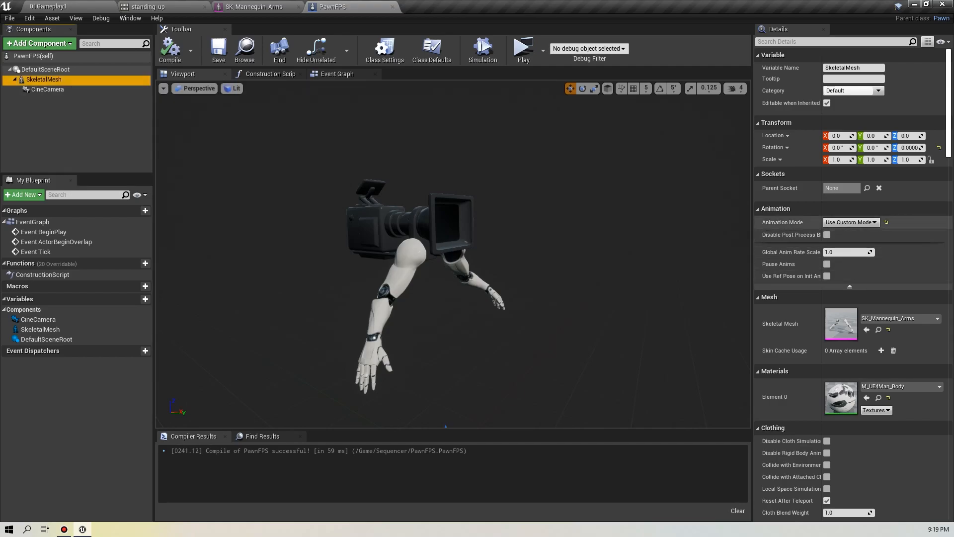
{"action": "left_click", "coordinate": [851, 223]}
{"action": "left_click", "coordinate": [851, 247]}
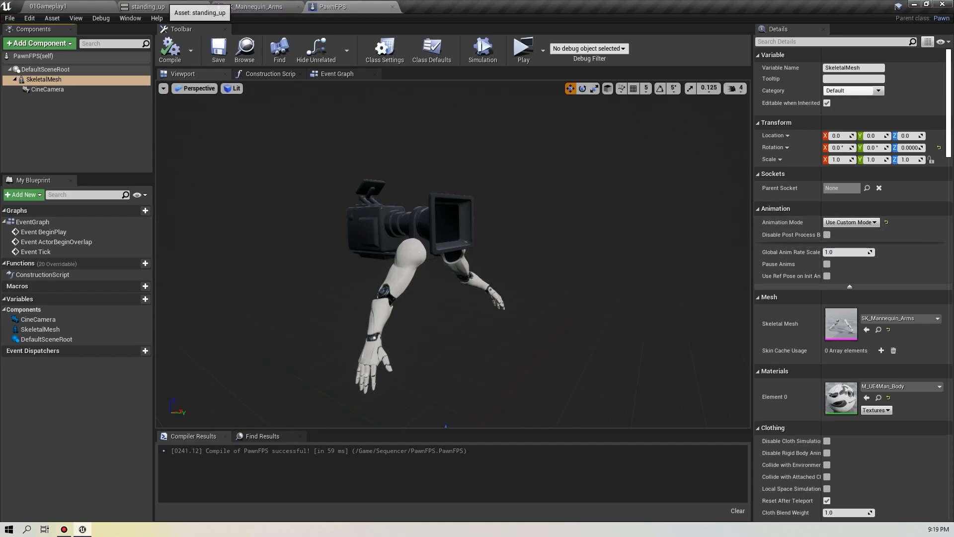
{"action": "left_click", "coordinate": [48, 6]}
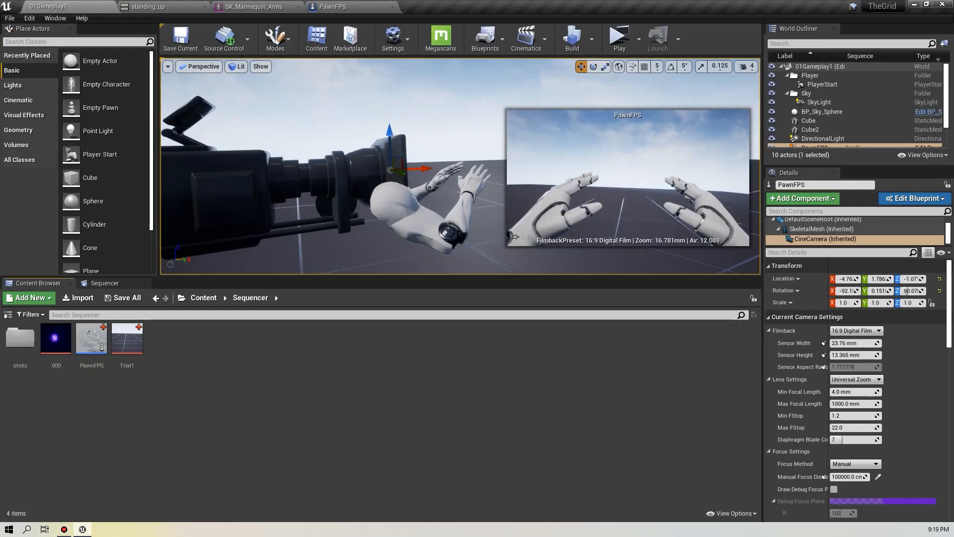
Open the Trial1 level sequence and move the playhead back to the start of the timeline.
{"action": "double_click", "coordinate": [129, 336]}
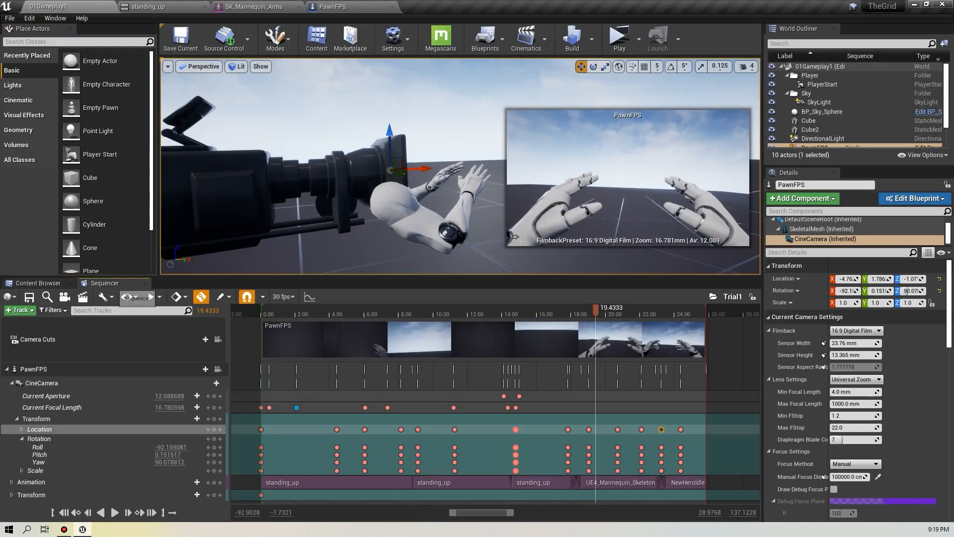
{"action": "key", "text": "Escape"}
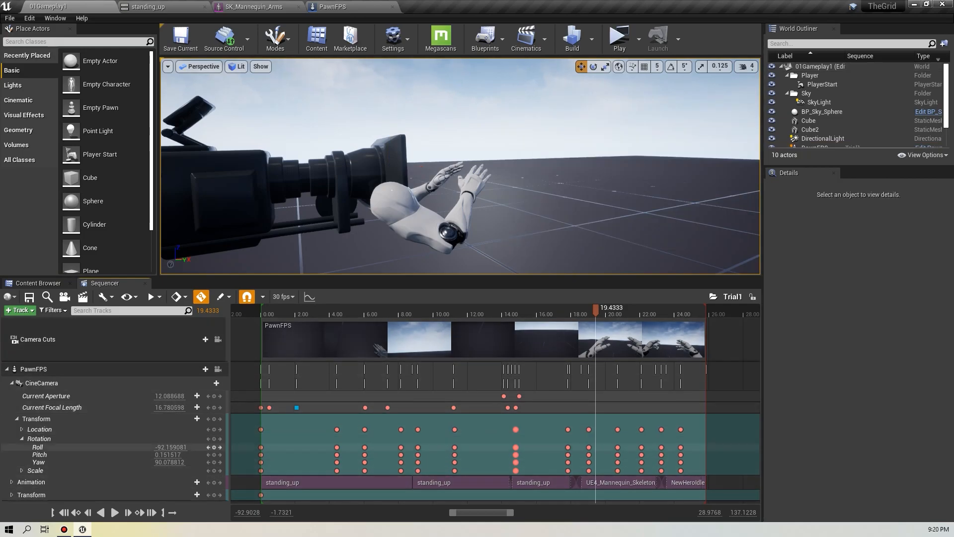
{"action": "left_click_drag", "start_coordinate": [595, 310], "coordinate": [262, 310]}
{"action": "right_click_drag", "start_coordinate": [460, 166], "coordinate": [428, 208]}
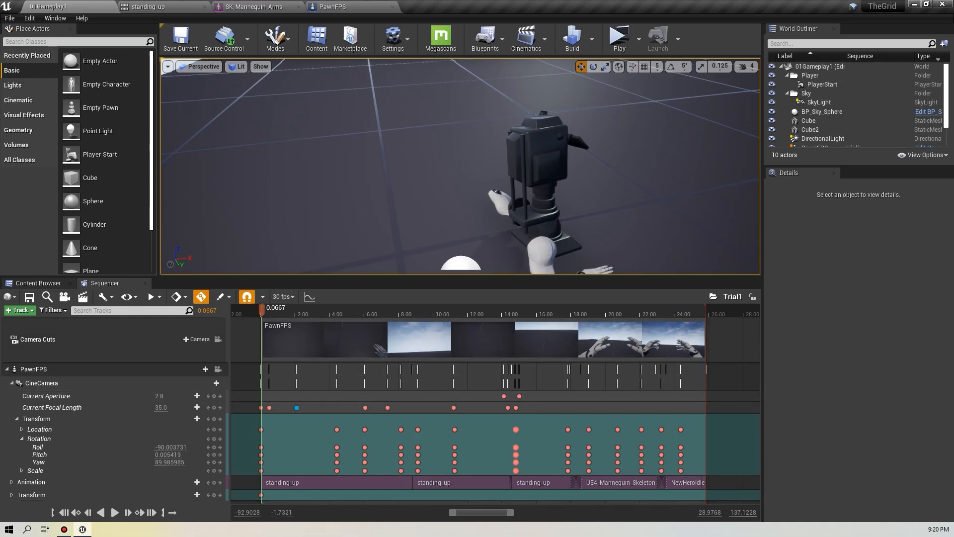
Try to add a camera cut track to the Trial1 sequence.
{"action": "left_click", "coordinate": [20, 309]}
{"action": "mouse_move", "coordinate": [70, 367]}
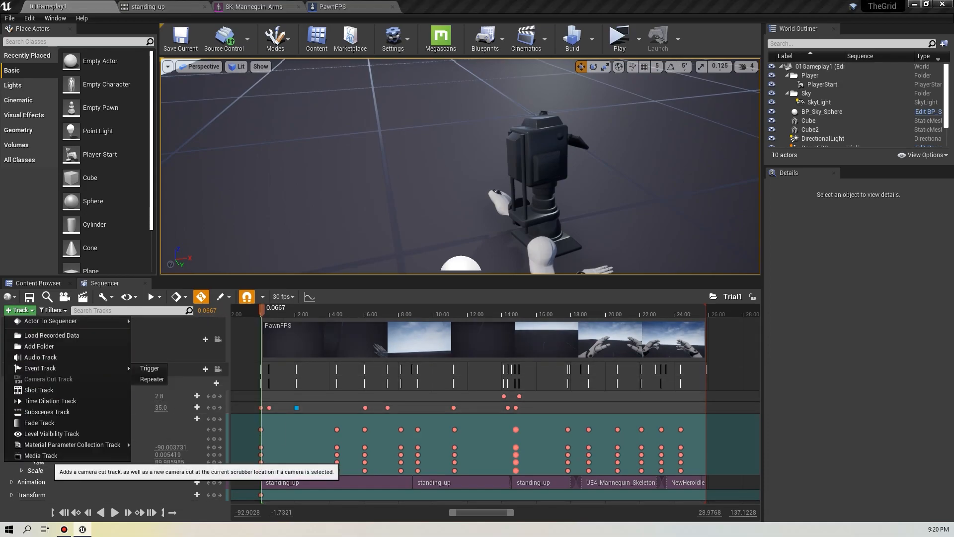
{"action": "left_click", "coordinate": [48, 379]}
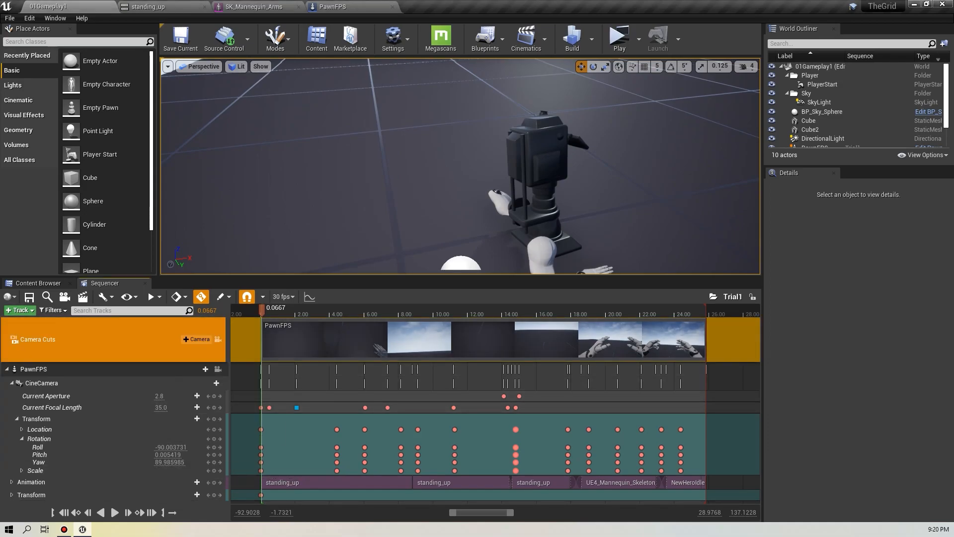
{"action": "left_click", "coordinate": [214, 372]}
Select the PawnFPS binding and browse the tracks that can be added to it.
{"action": "left_click", "coordinate": [20, 310]}
{"action": "left_click", "coordinate": [19, 310]}
{"action": "left_click", "coordinate": [34, 370]}
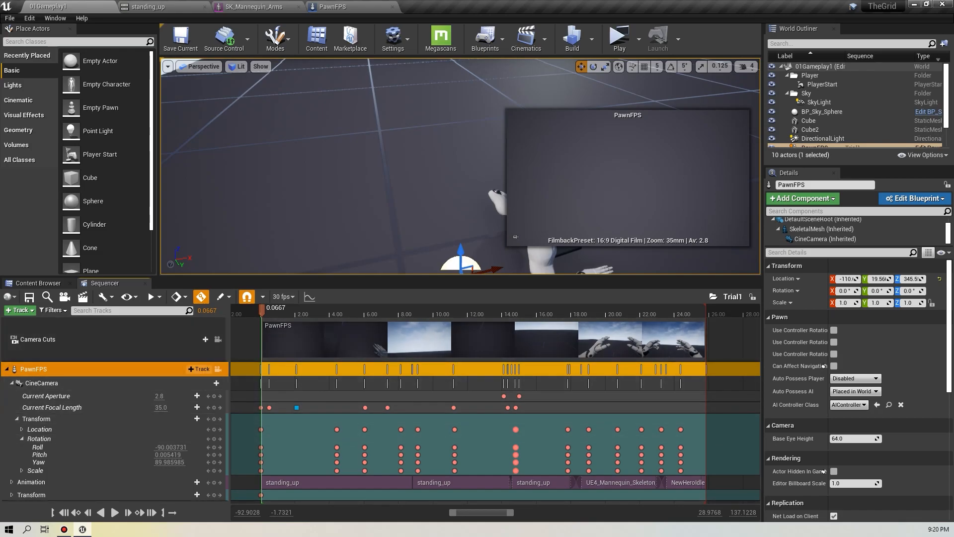
{"action": "left_click", "coordinate": [199, 368]}
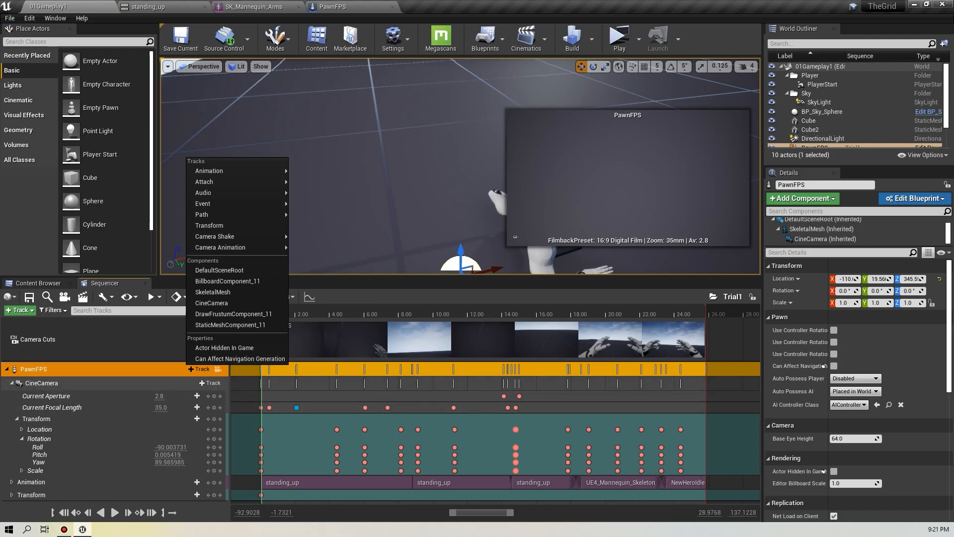
{"action": "key", "text": "Escape"}
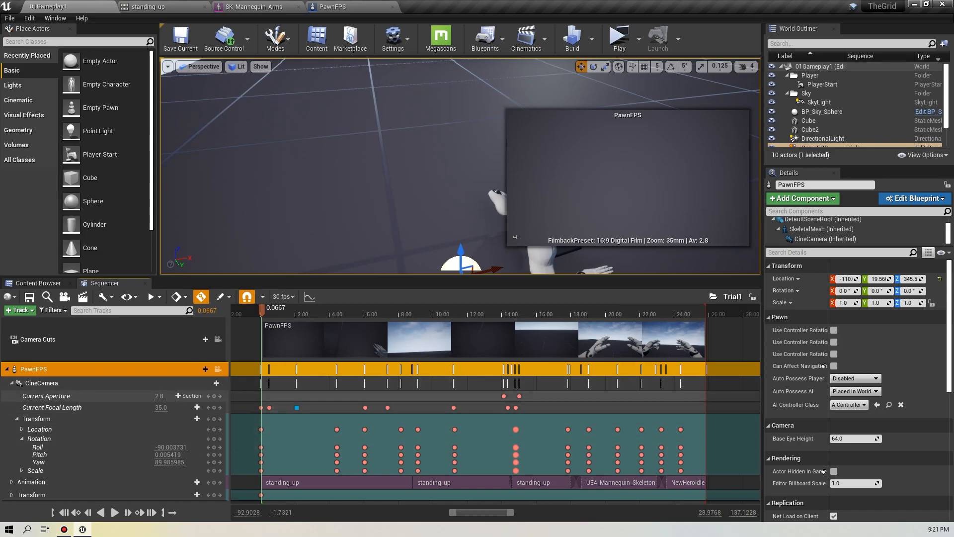
Collapse the CineCamera Transform track and inspect the PawnFPS Animation and Transform tracks.
{"action": "left_click", "coordinate": [47, 397]}
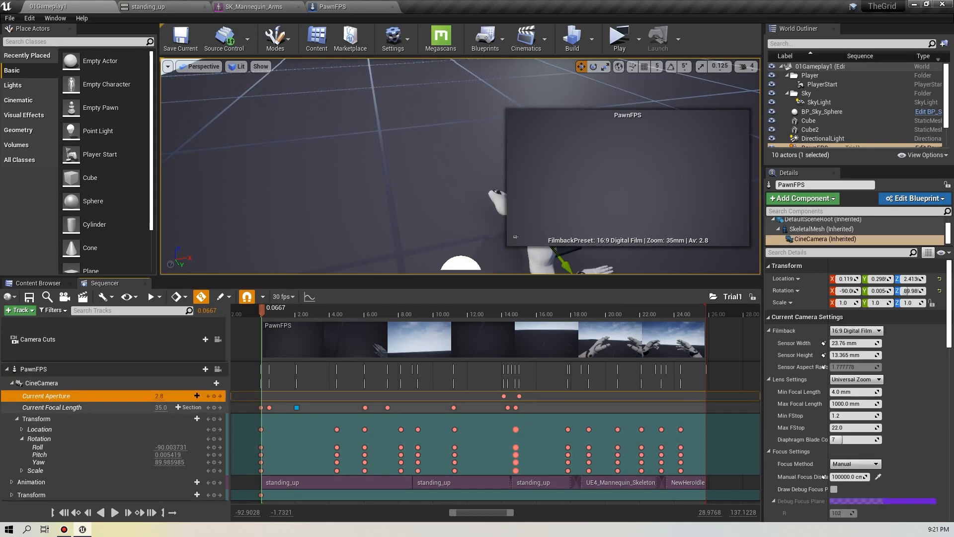
{"action": "left_click", "coordinate": [36, 419]}
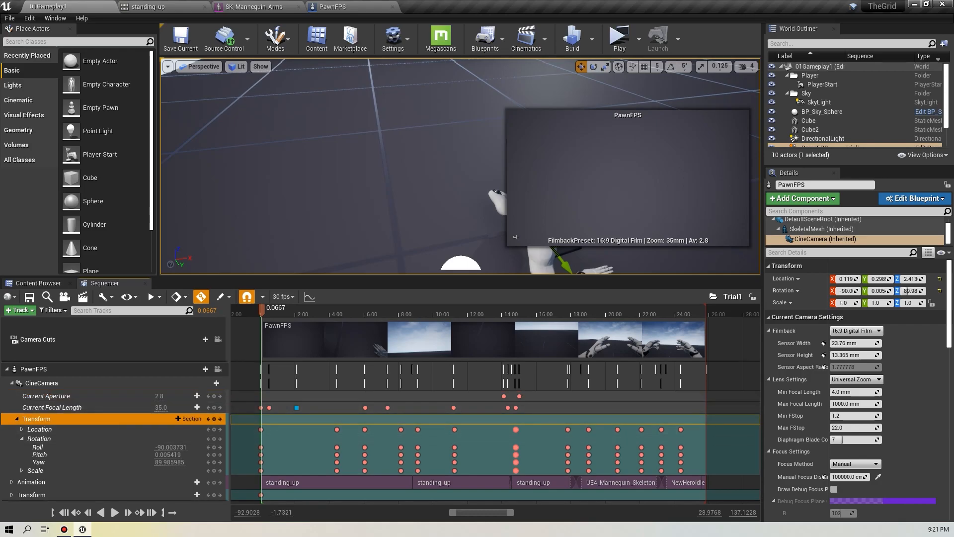
{"action": "left_click", "coordinate": [17, 418]}
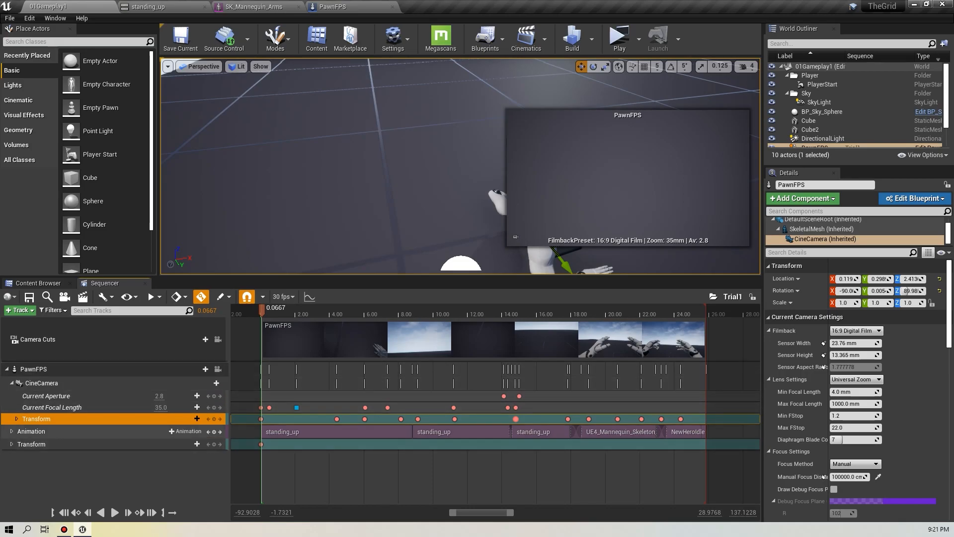
{"action": "left_click", "coordinate": [25, 432]}
{"action": "left_click", "coordinate": [11, 432]}
{"action": "left_click", "coordinate": [11, 431]}
{"action": "left_click", "coordinate": [11, 444]}
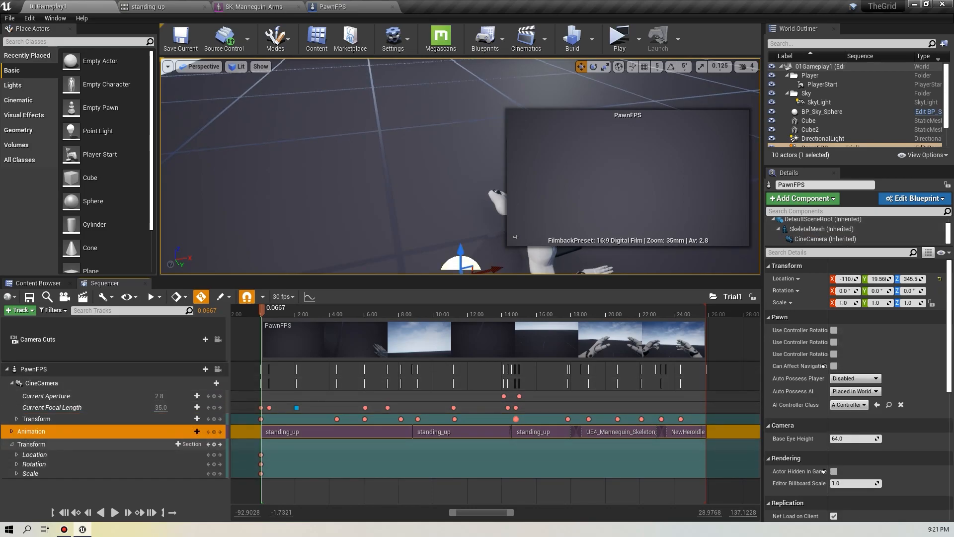
{"action": "left_click", "coordinate": [30, 444]}
{"action": "left_click", "coordinate": [12, 444]}
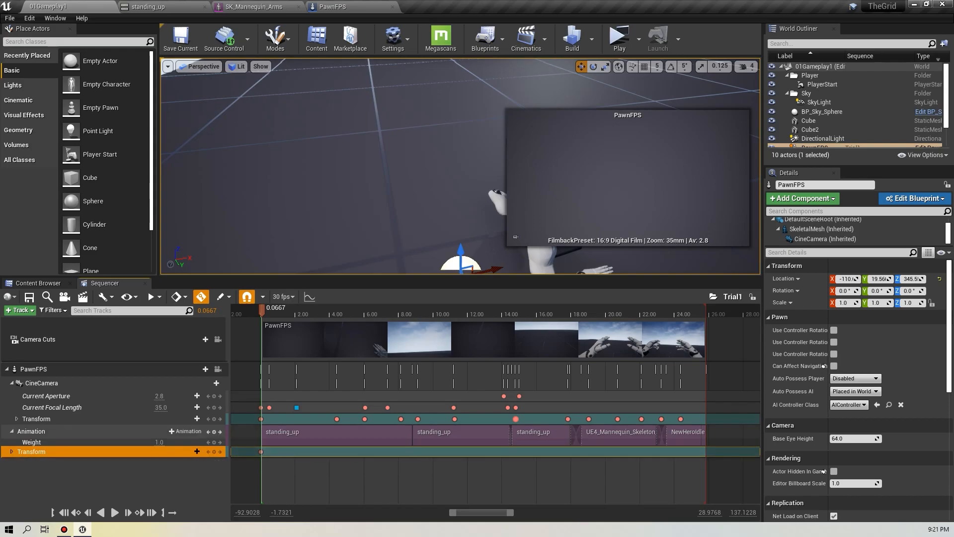
Browse the animation assets offered for the PawnFPS Animation track without adding one.
{"action": "left_click", "coordinate": [186, 431]}
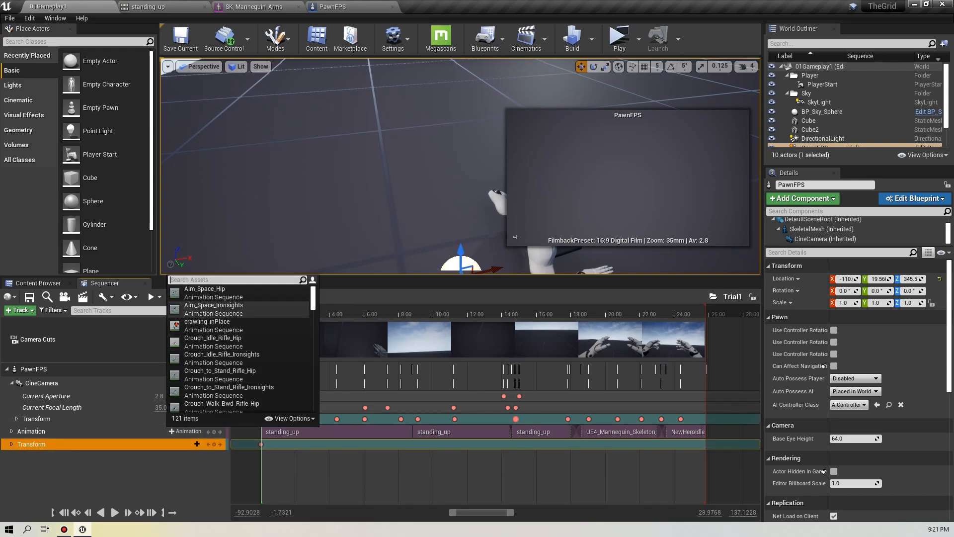
{"action": "scroll", "coordinate": [239, 370], "scroll_direction": "down", "scroll_amount": 3}
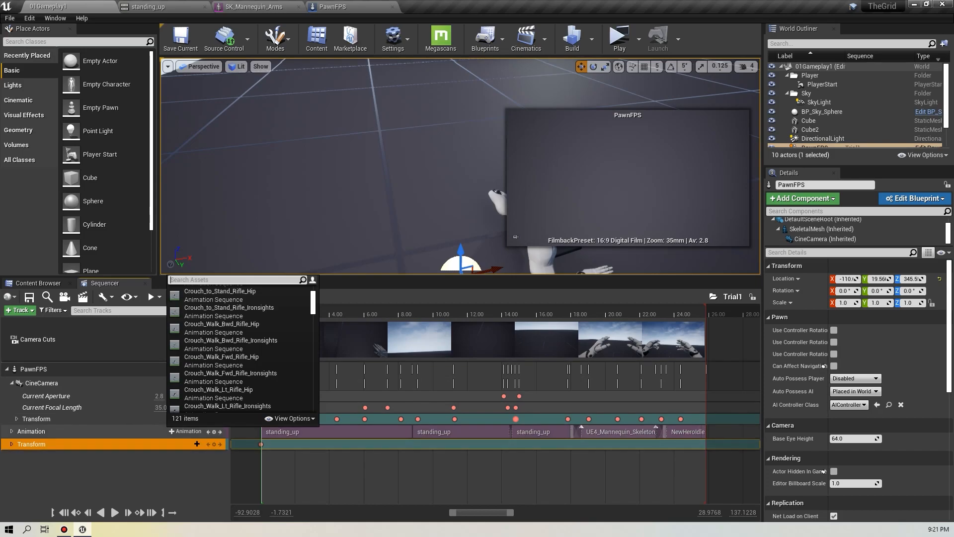
{"action": "left_click", "coordinate": [109, 476]}
{"action": "left_click", "coordinate": [32, 444]}
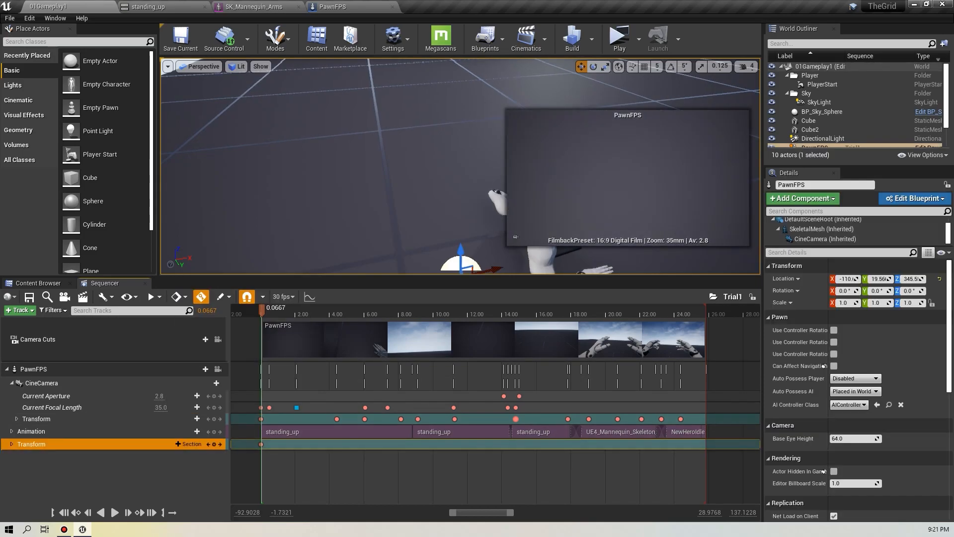
{"action": "left_click", "coordinate": [12, 444]}
{"action": "left_click", "coordinate": [11, 444]}
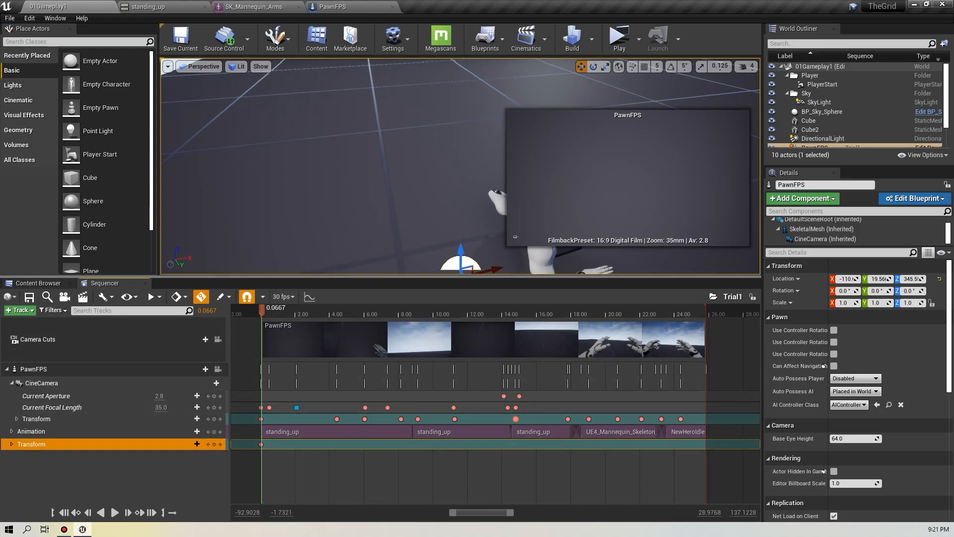
{"action": "right_click_drag", "start_coordinate": [348, 164], "coordinate": [351, 124]}
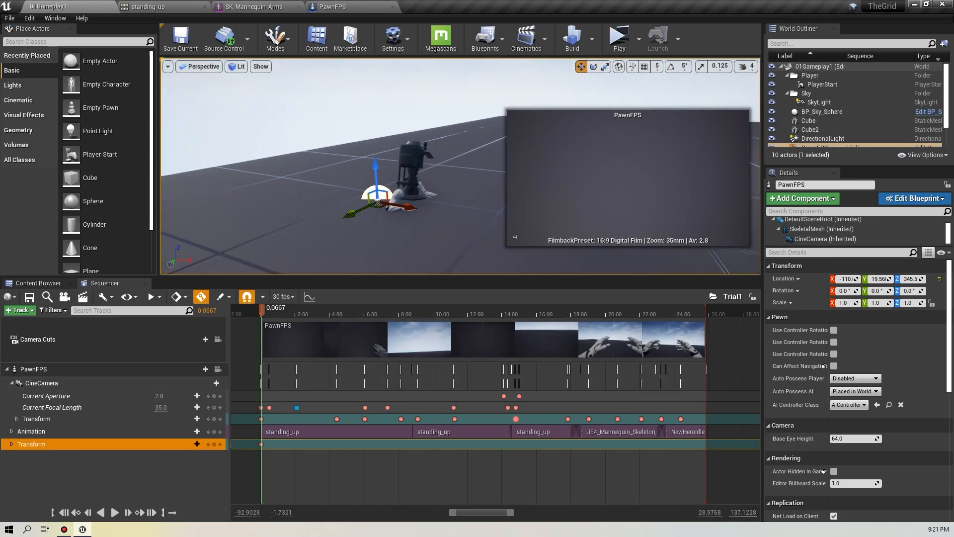
Scrub through the first standing_up animation section and inspect its section context options.
{"action": "left_click", "coordinate": [288, 433]}
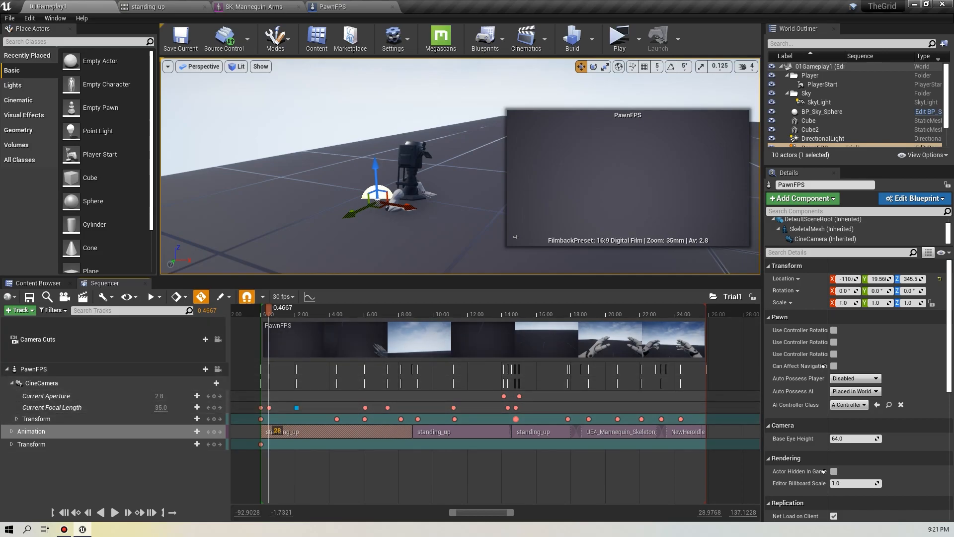
{"action": "left_click_drag", "start_coordinate": [269, 310], "coordinate": [361, 310]}
{"action": "left_click", "coordinate": [310, 326]}
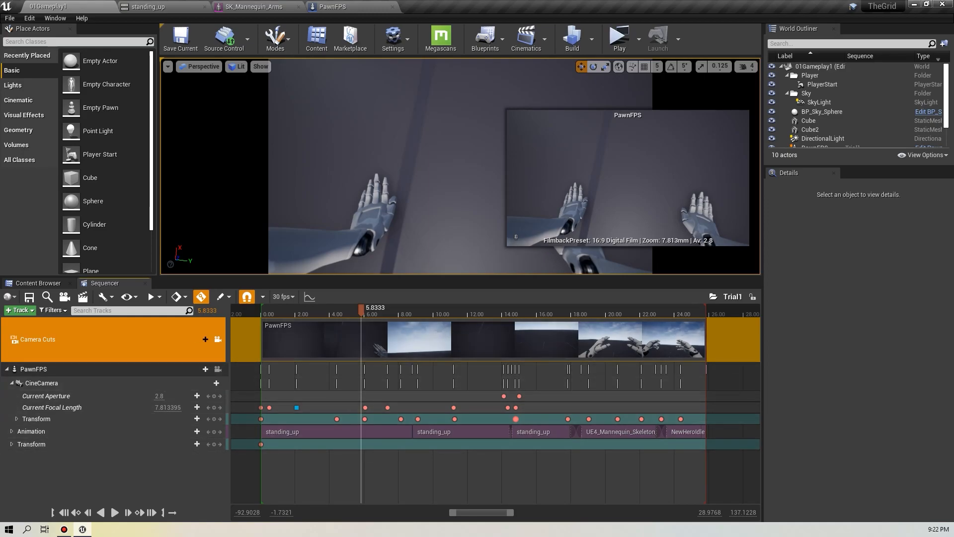
{"action": "left_click_drag", "start_coordinate": [361, 310], "coordinate": [414, 310]}
{"action": "right_click", "coordinate": [465, 431]}
{"action": "mouse_move", "coordinate": [492, 338]}
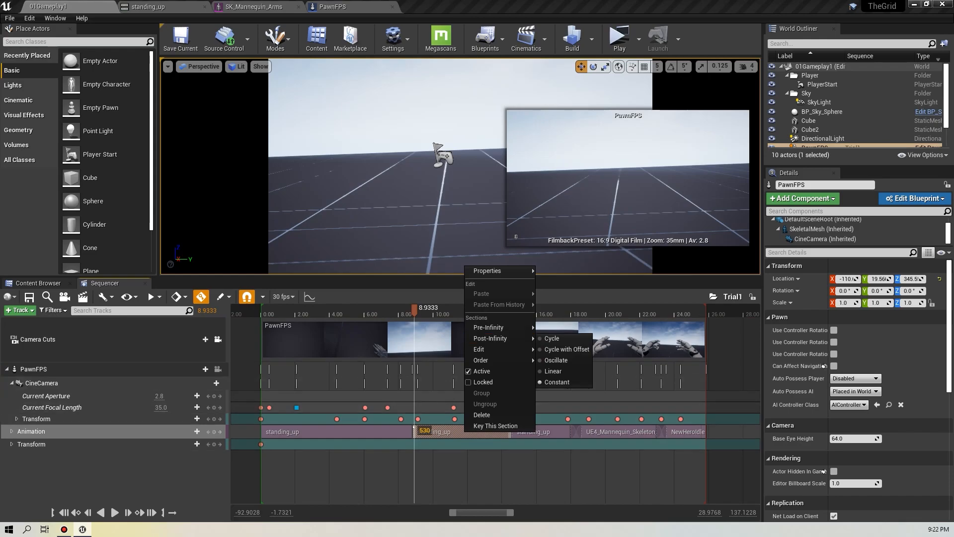
{"action": "mouse_move", "coordinate": [497, 270]}
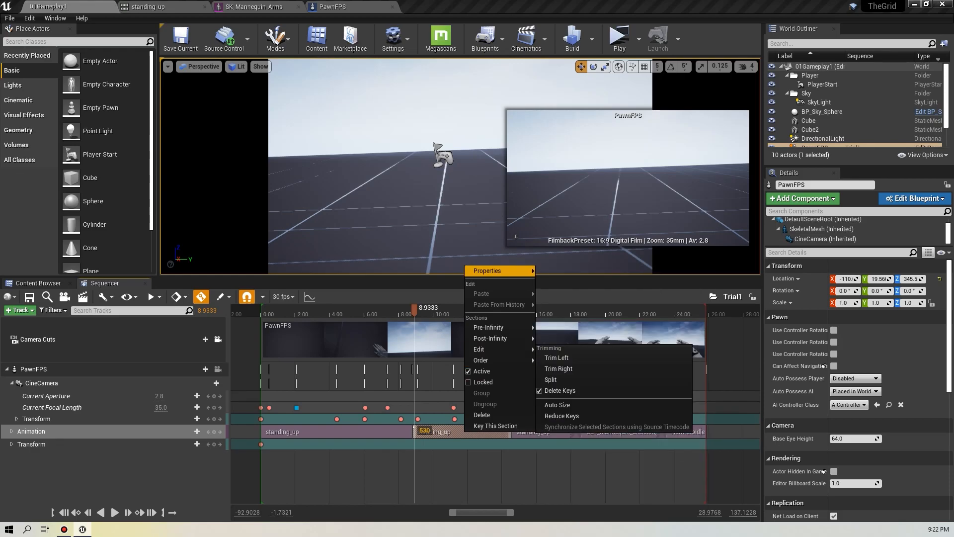
{"action": "left_click", "coordinate": [489, 467]}
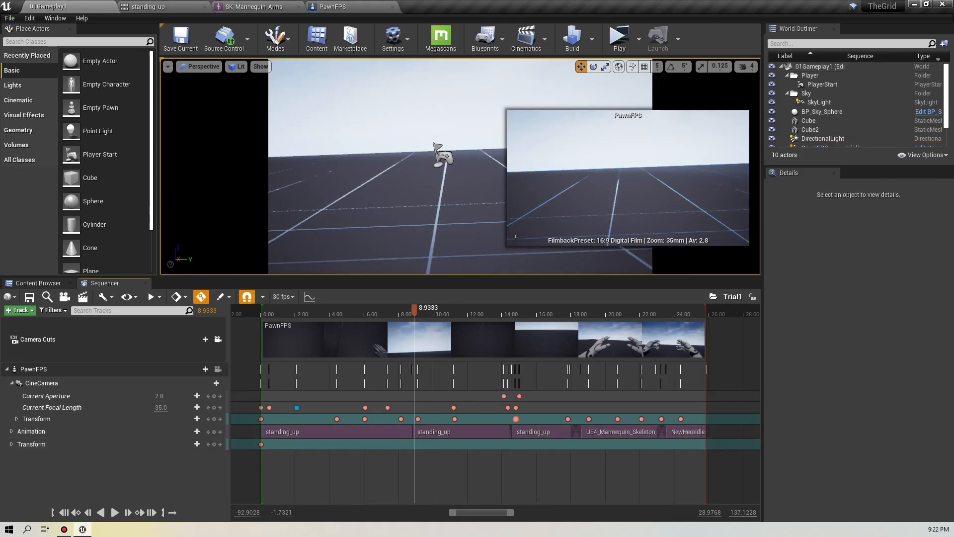
Scrub through the rest of the sequence, reviewing the camera and animation keyframes up to about 24 seconds.
{"action": "left_click_drag", "start_coordinate": [415, 310], "coordinate": [448, 311]}
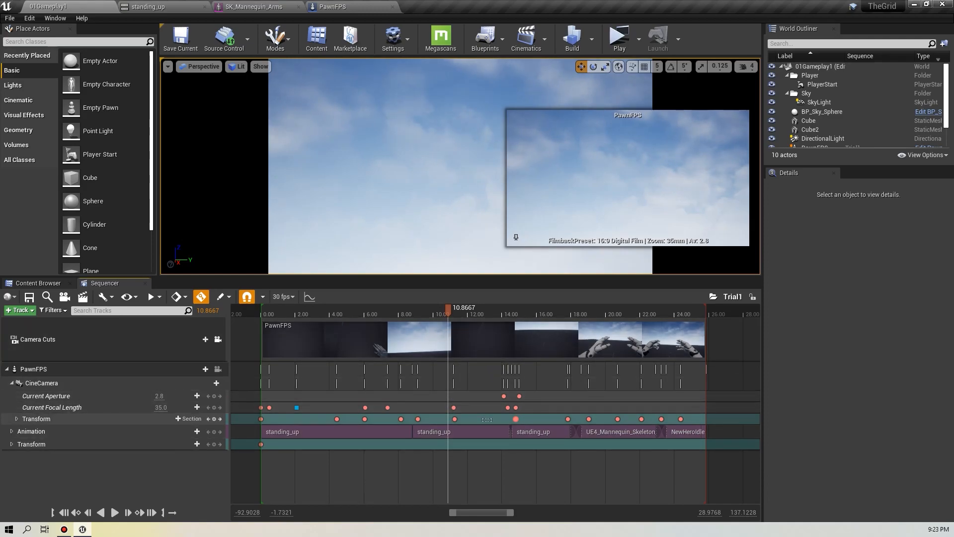
{"action": "left_click_drag", "start_coordinate": [448, 309], "coordinate": [544, 310]}
{"action": "left_click_drag", "start_coordinate": [565, 310], "coordinate": [568, 311]}
{"action": "left_click_drag", "start_coordinate": [559, 407], "coordinate": [666, 423]}
{"action": "left_click", "coordinate": [666, 409]}
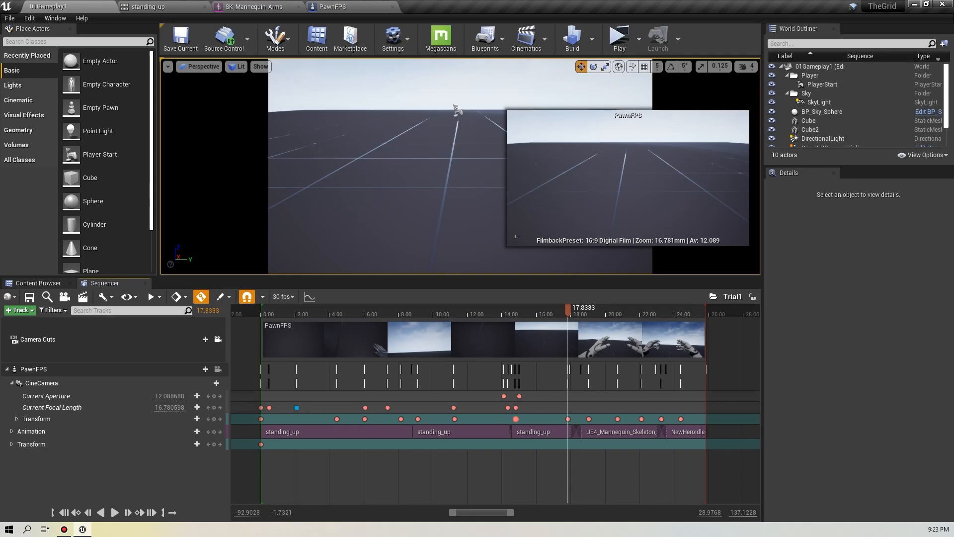
{"action": "left_click_drag", "start_coordinate": [561, 410], "coordinate": [691, 422]}
{"action": "left_click", "coordinate": [688, 402]}
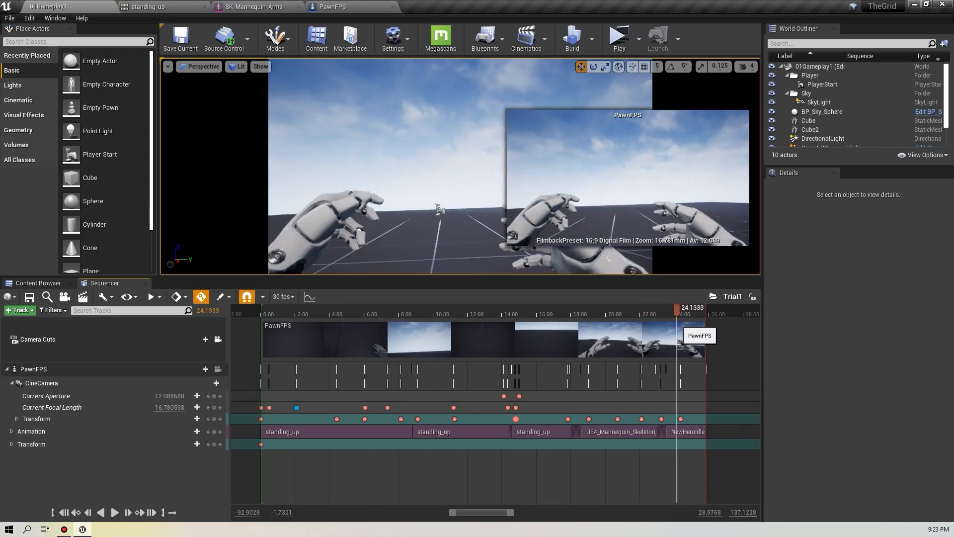
{"action": "left_click_drag", "start_coordinate": [704, 331], "coordinate": [527, 349]}
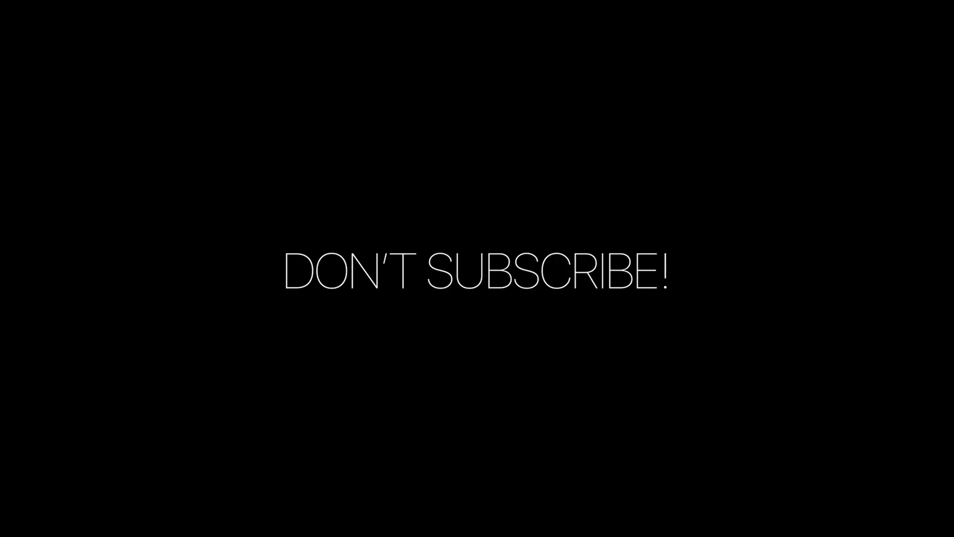